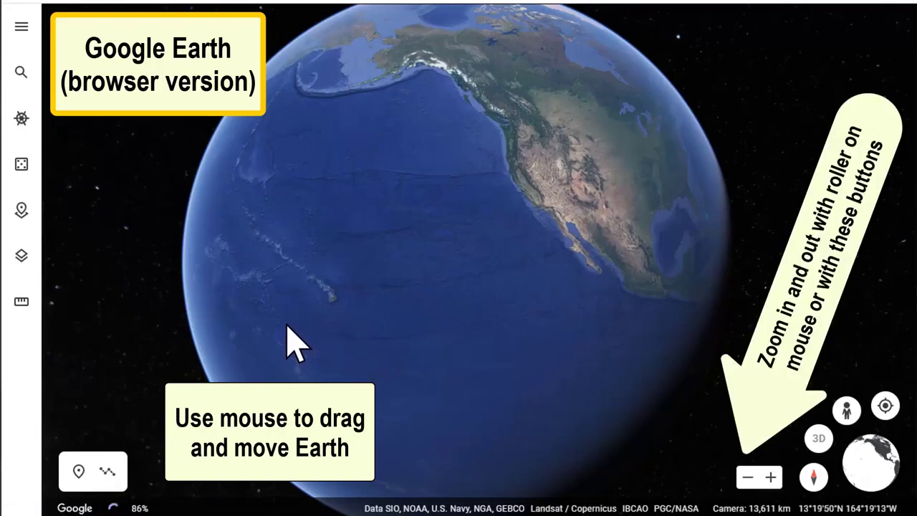
- Zoom from the whole globe onto the Big Island and centre the view on Hilo and its bay
scroll(289, 331, up, 5)
scroll(480, 265, up, 5)
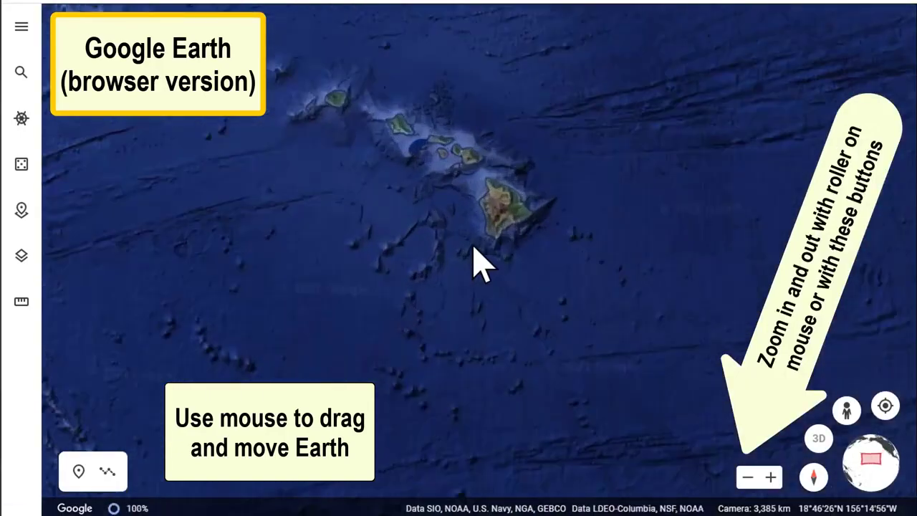
scroll(478, 295, up, 3)
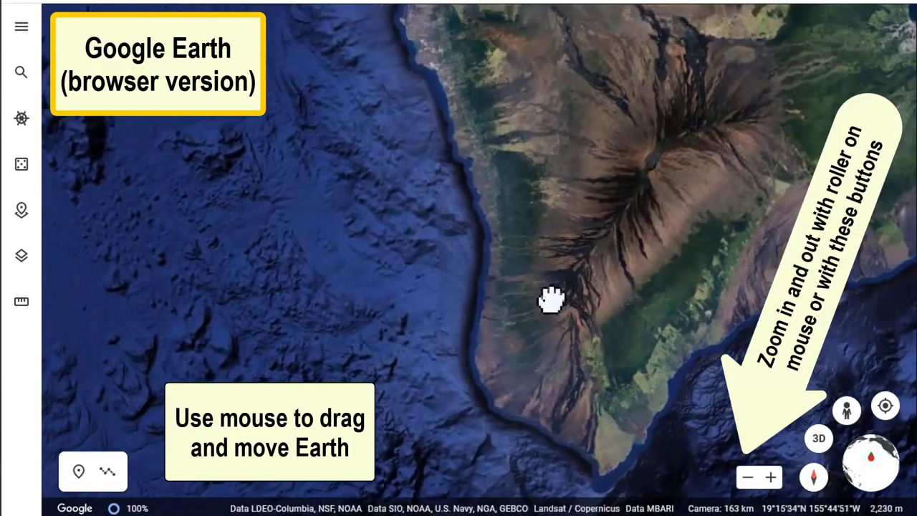
drag(550, 300, 308, 501)
scroll(659, 298, up, 2)
scroll(656, 288, up, 2)
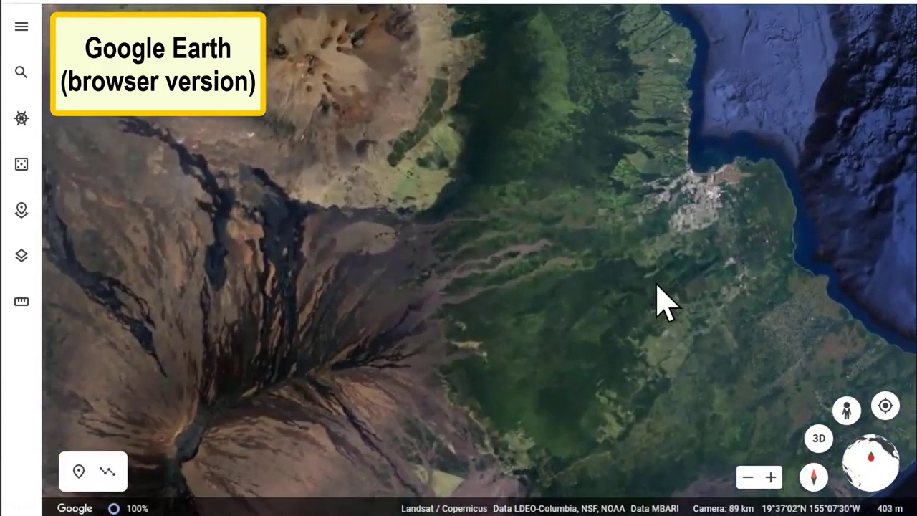
scroll(720, 213, up, 3)
drag(720, 211, 482, 358)
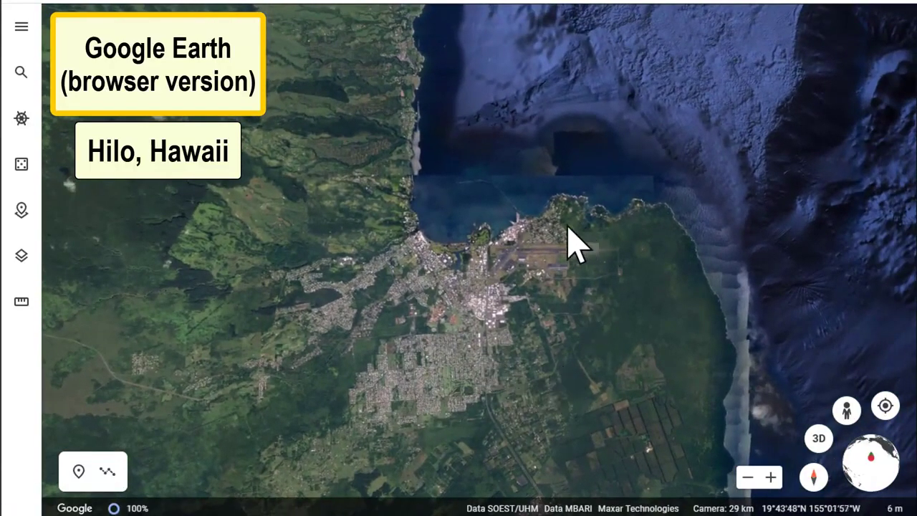
- Turn on the Gridlines layer in Map Style and zoom in closer on Hilo
click(22, 255)
scroll(100, 276, down, 3)
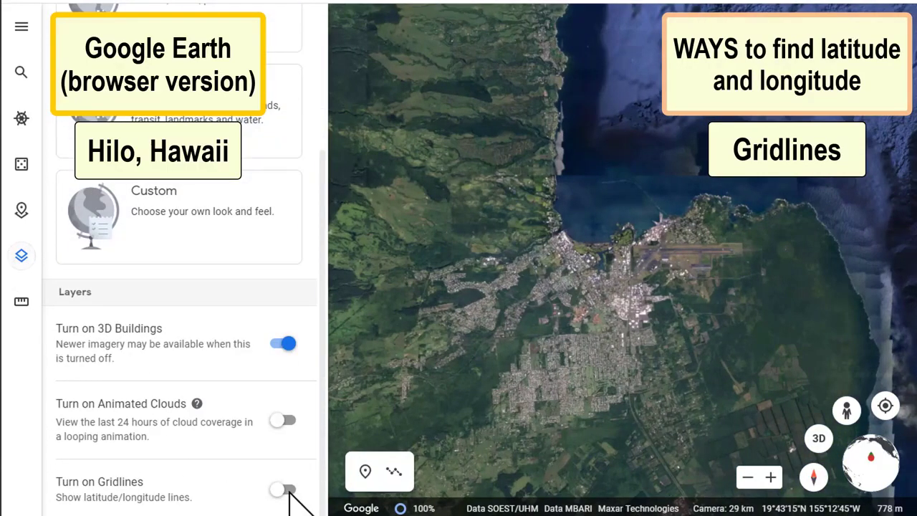
click(284, 491)
click(20, 258)
scroll(519, 281, up, 3)
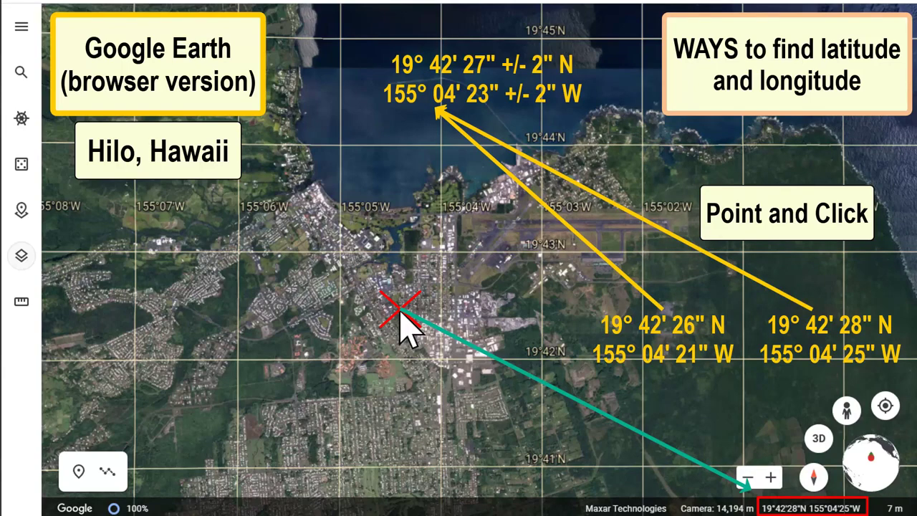
- Start a distance measurement in Kilometers, placing the first point west of downtown Hilo
click(21, 302)
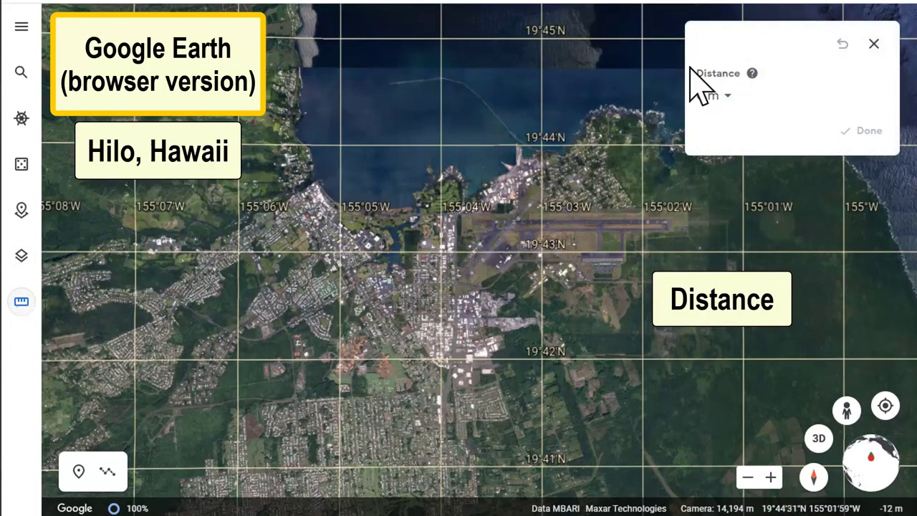
click(728, 96)
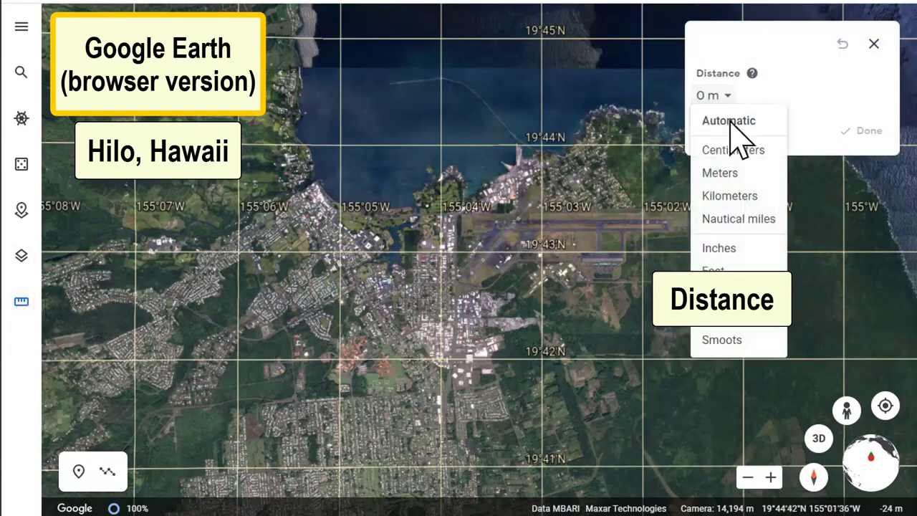
click(727, 197)
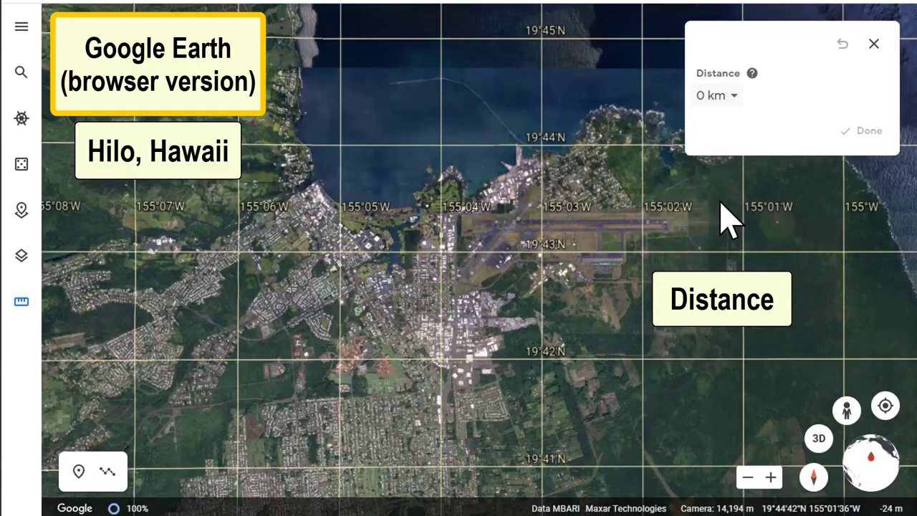
click(251, 309)
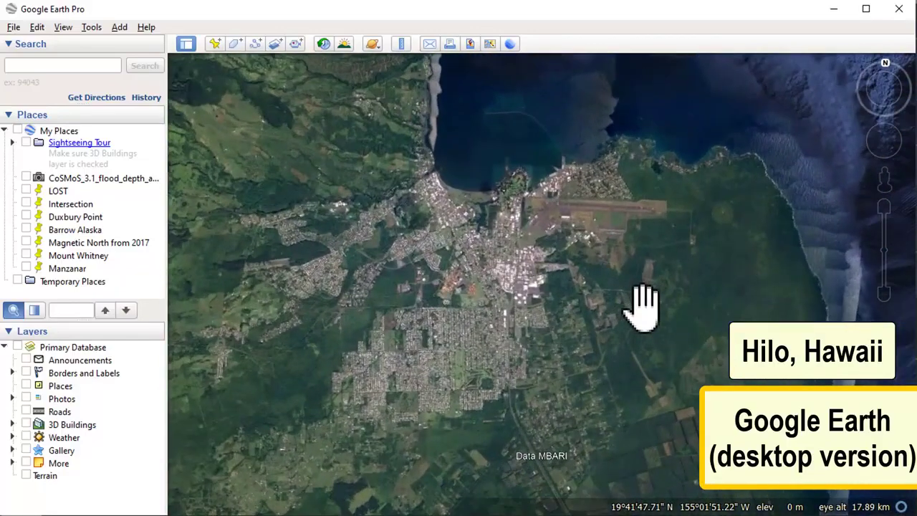
- Enable View > Grid for labelled lat/long lines and zoom in to about 7.95 km
click(63, 28)
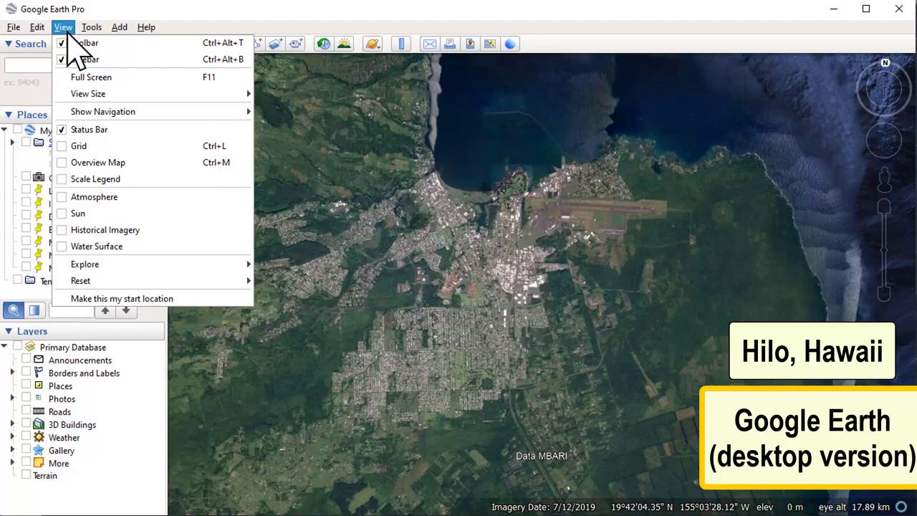
click(62, 146)
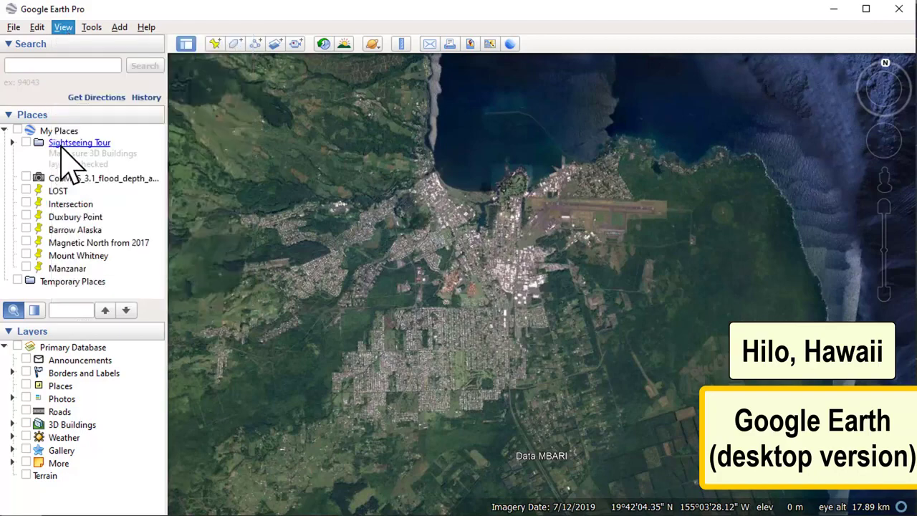
scroll(451, 287, up, 3)
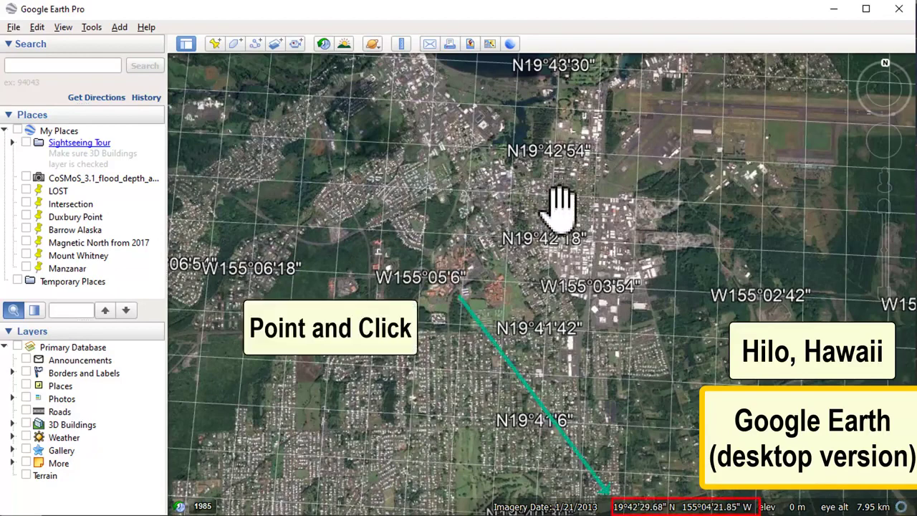
- Zoom out to about 16.5 km eye altitude so all of Hilo and its bay fit
scroll(401, 361, down, 4)
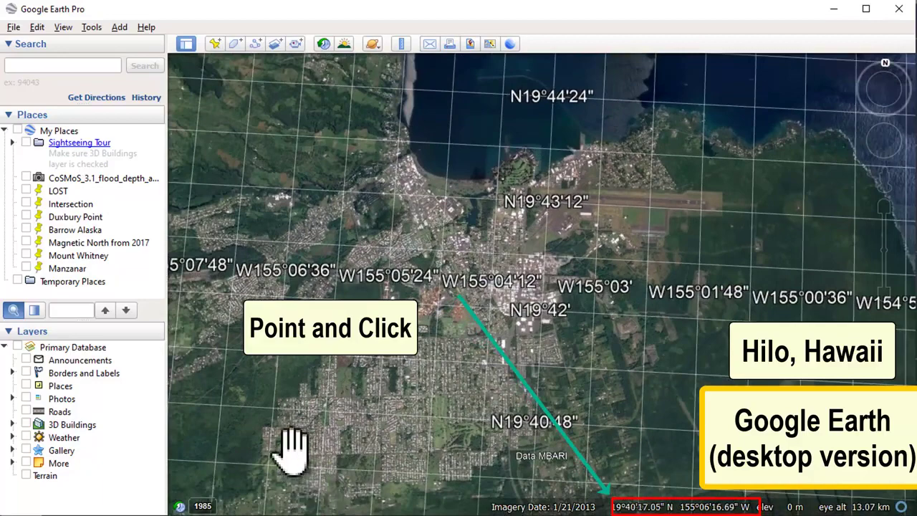
scroll(280, 387, down, 3)
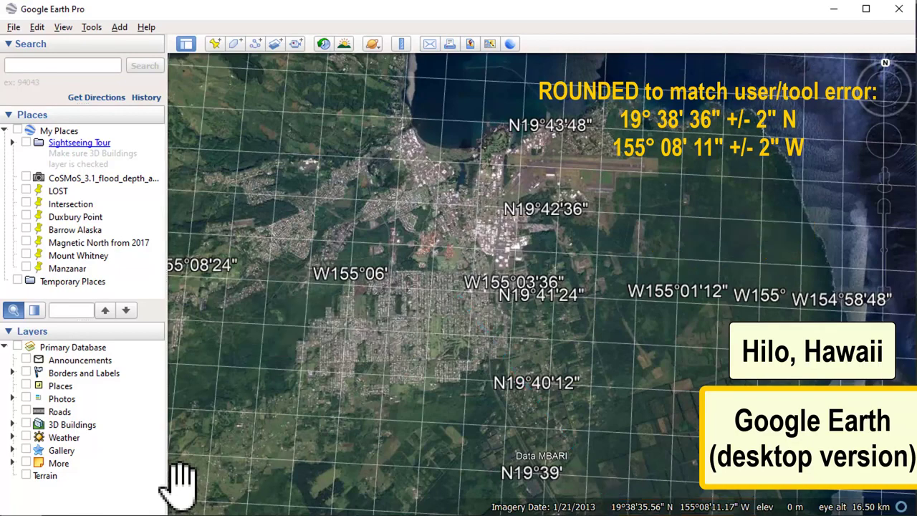
- Draw a Ruler line west to east across Hilo, measuring 5.41 km at heading 89.63°
click(401, 44)
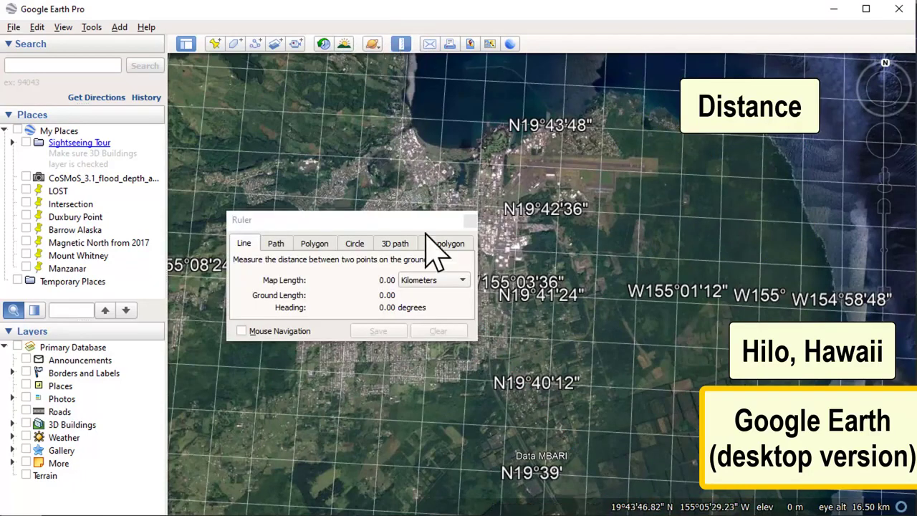
drag(359, 221, 192, 90)
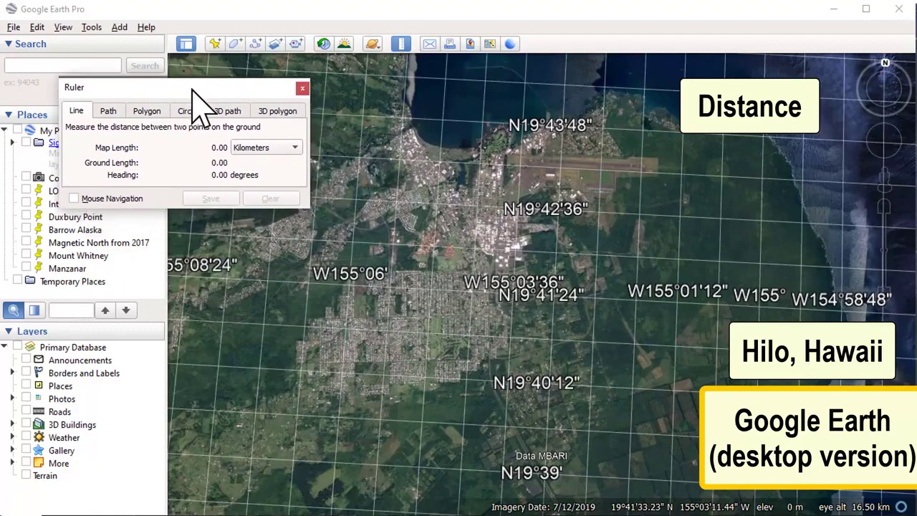
click(309, 339)
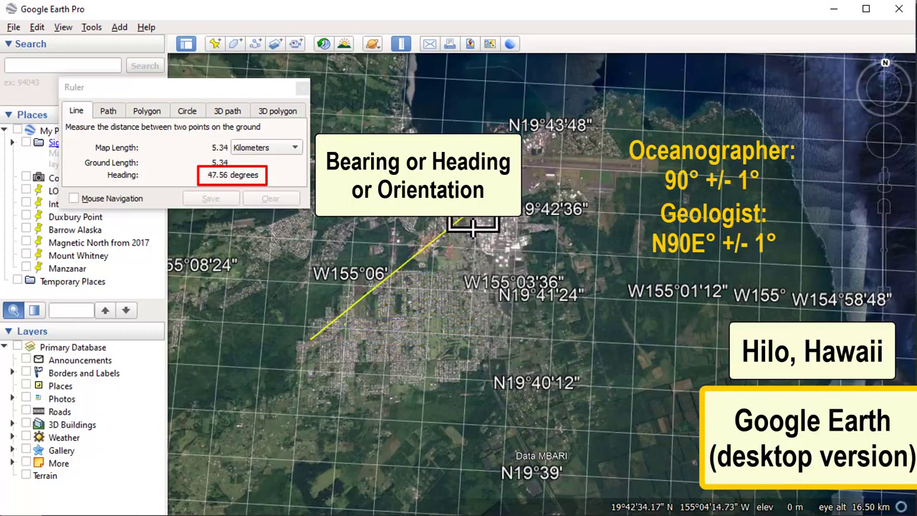
click(524, 349)
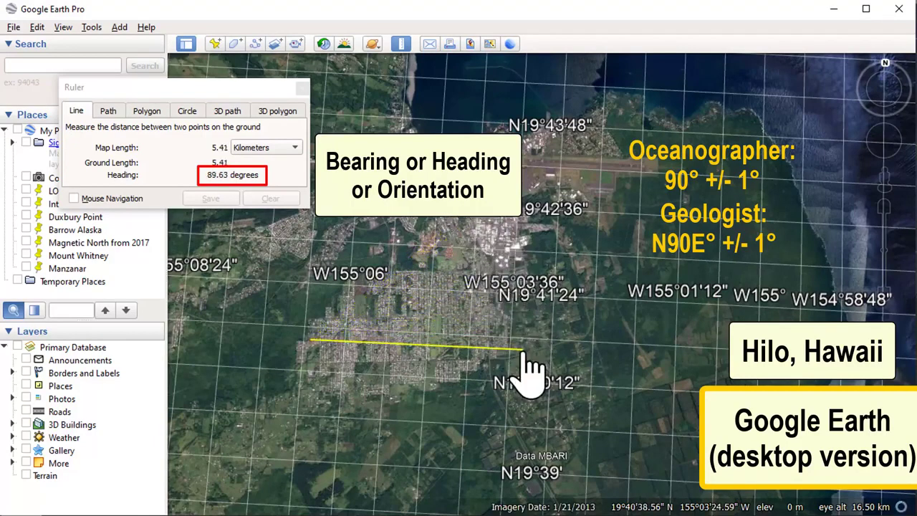
- Measure an east-to-west line across Hilo at heading 268.74°, then clear it and zoom out
click(270, 198)
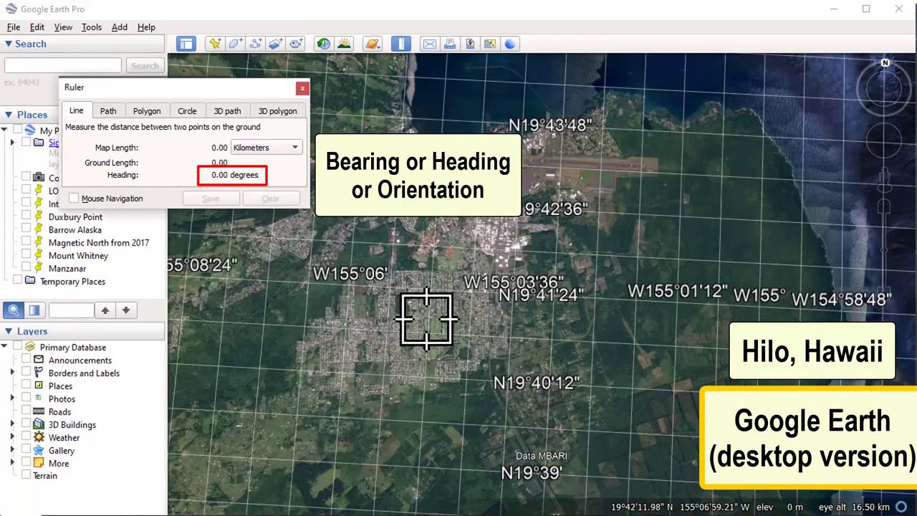
click(523, 350)
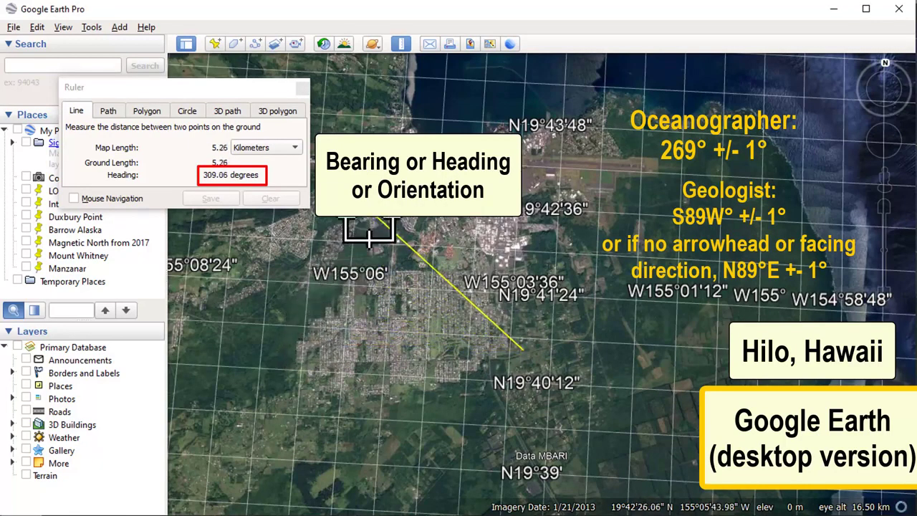
click(316, 344)
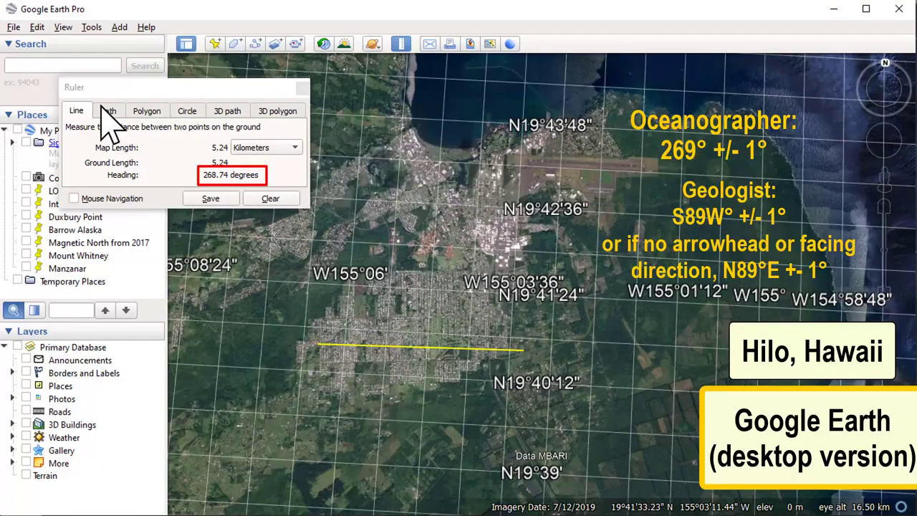
click(270, 198)
key(minus)
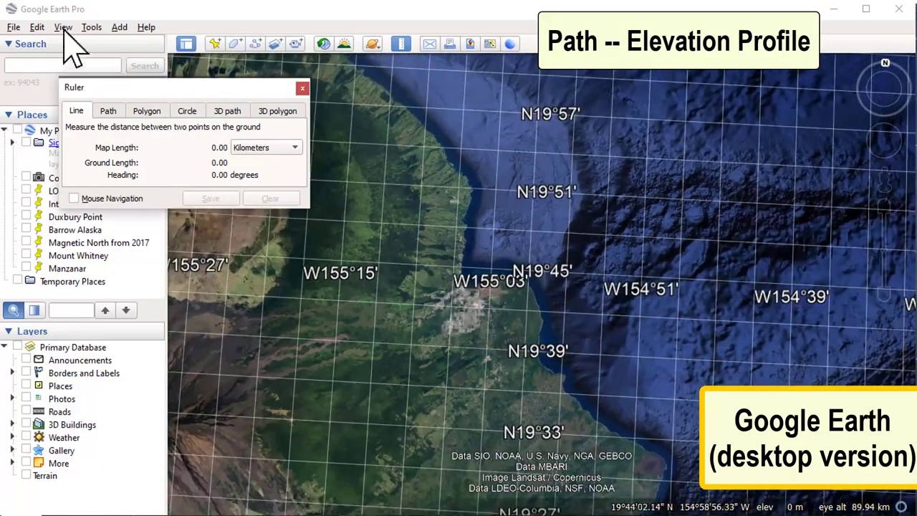
- Turn off the lat/long grid, close the ruler and centre the Big Island
click(63, 27)
click(76, 145)
click(302, 88)
drag(297, 370, 519, 248)
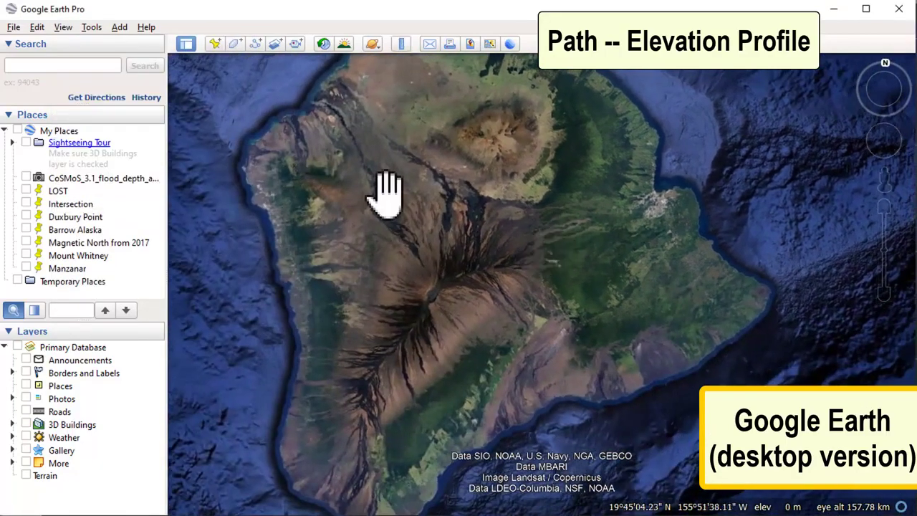
- Measure a 115.93 km coast-to-coast Path with its elevation profile, then clear and close the ruler
click(401, 45)
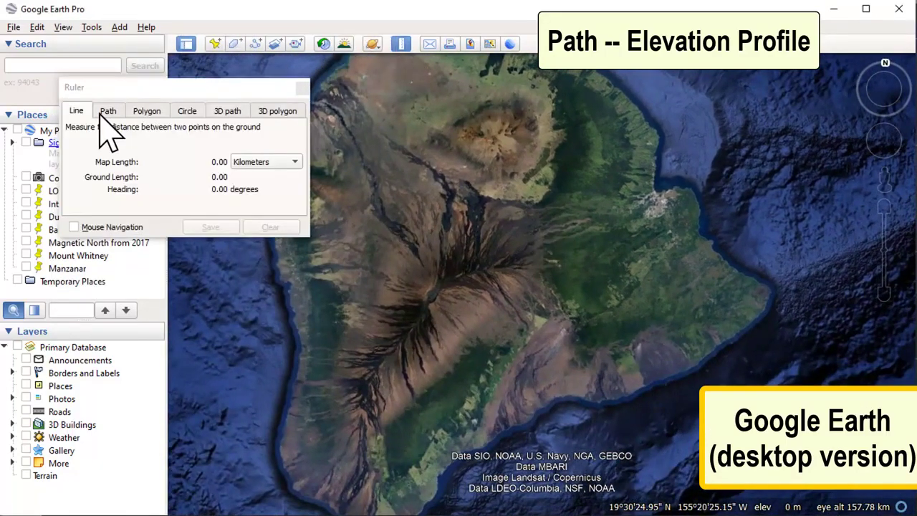
click(108, 111)
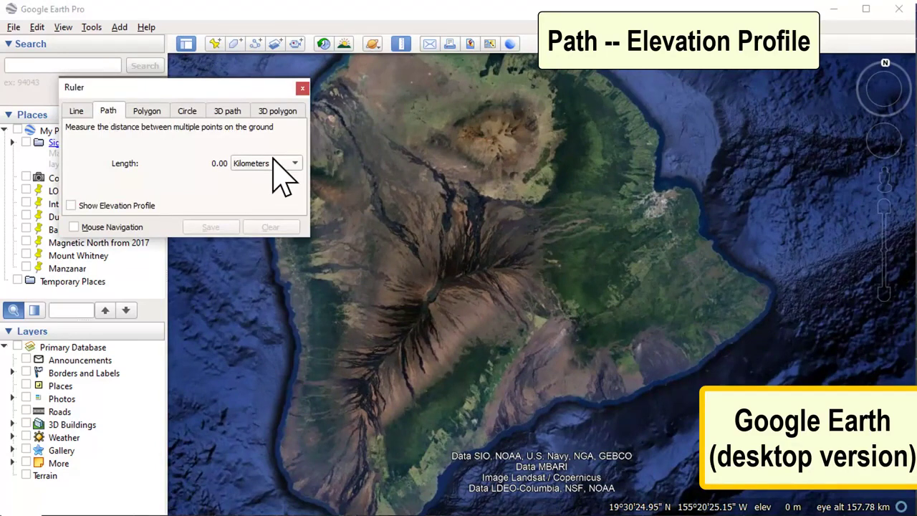
drag(151, 88, 121, 20)
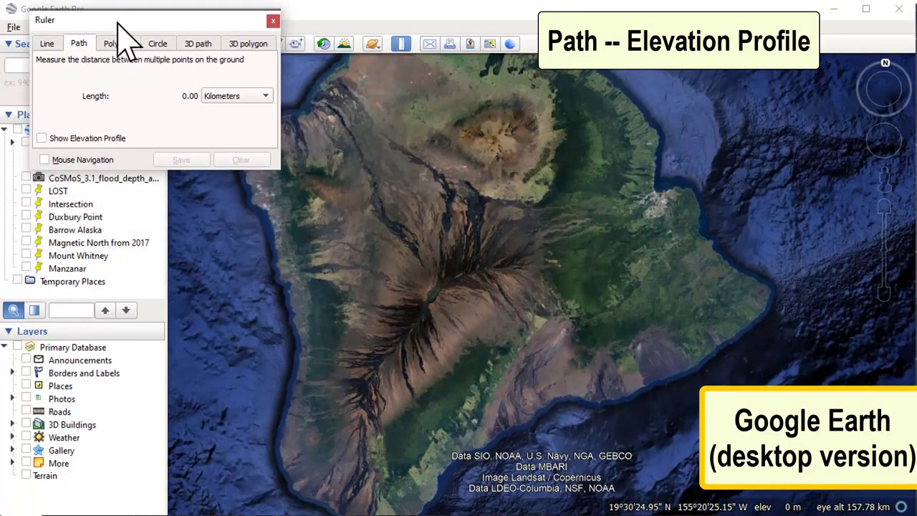
click(42, 138)
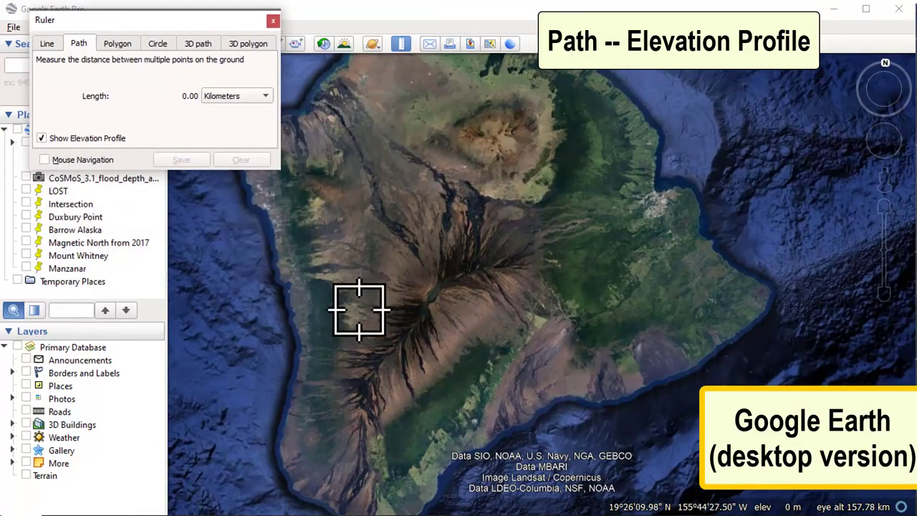
click(289, 283)
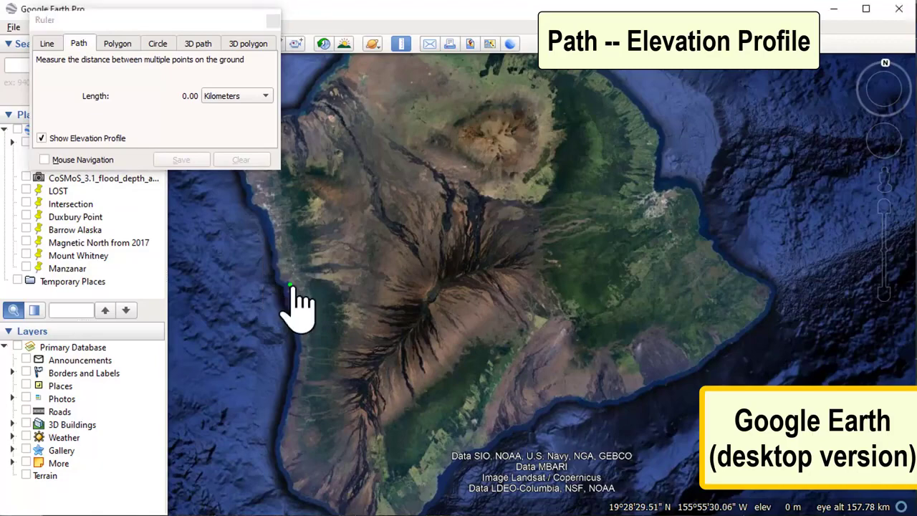
click(759, 299)
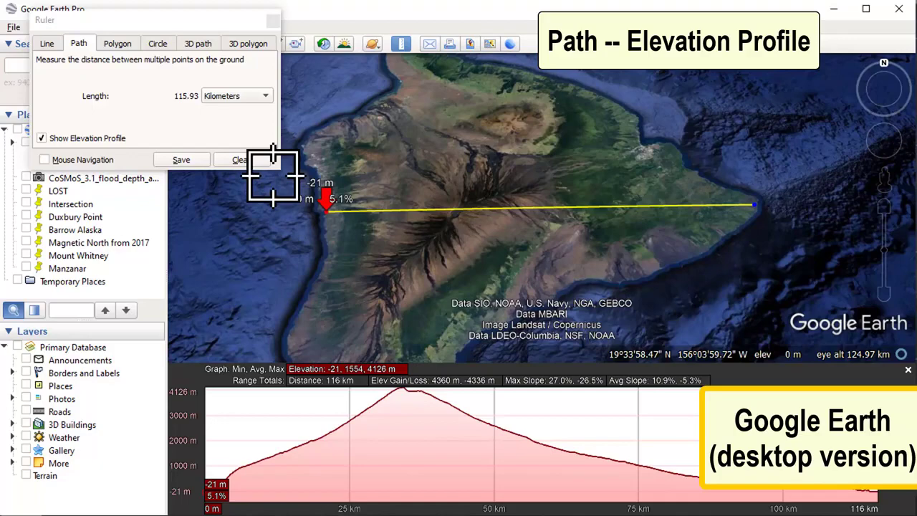
click(247, 160)
click(273, 20)
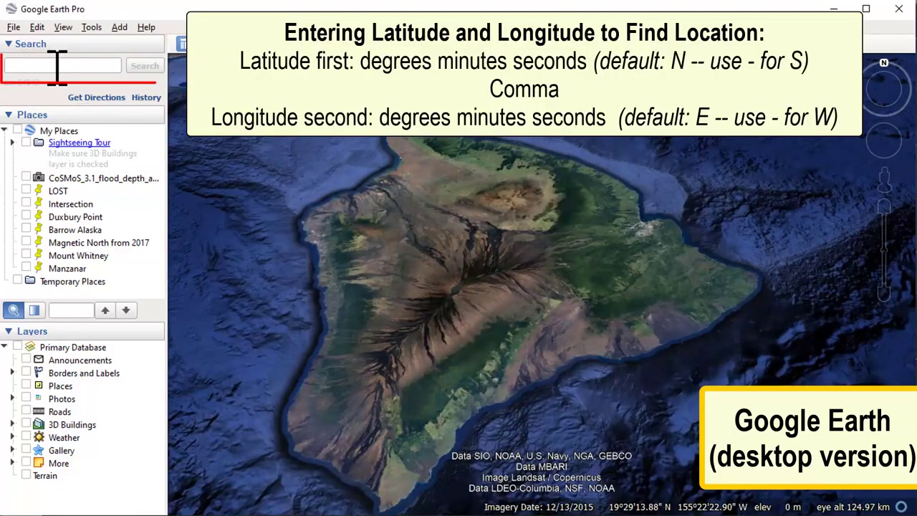
- Search for the coordinates 23 23 23, -54 54 54
click(57, 66)
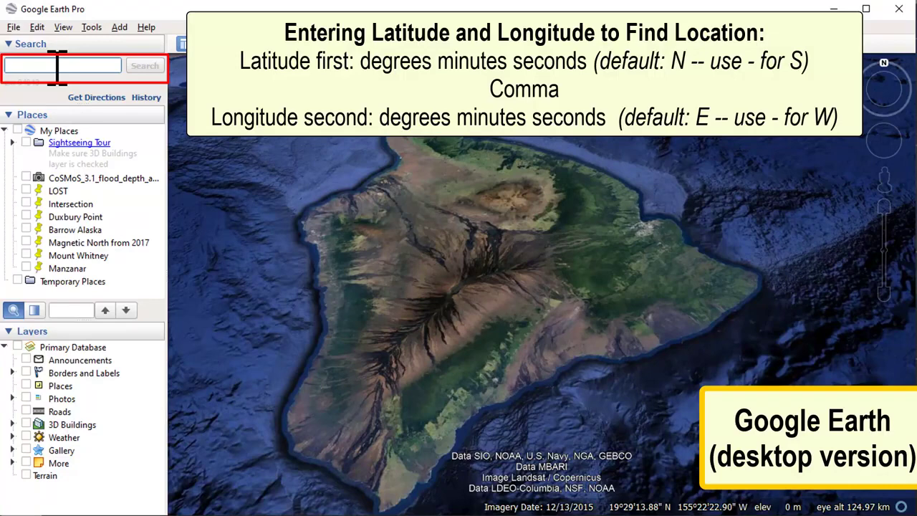
text(23)
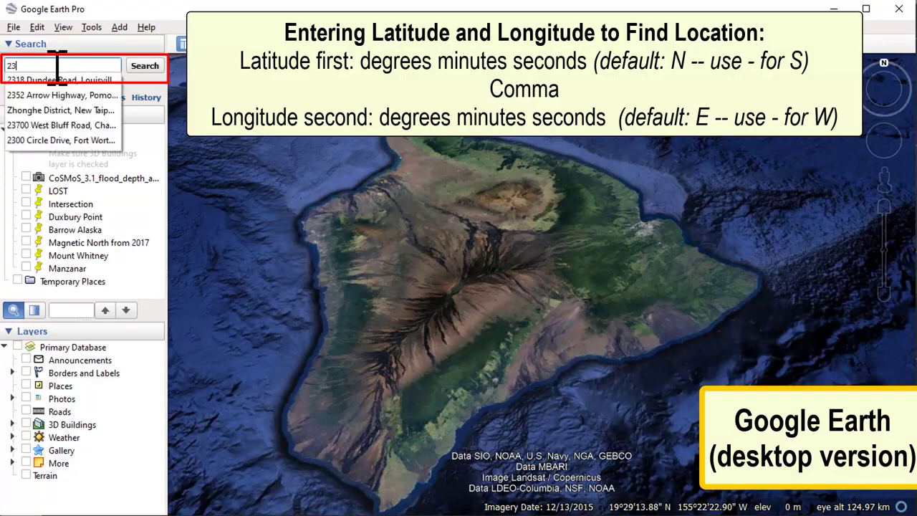
text( 23 23,)
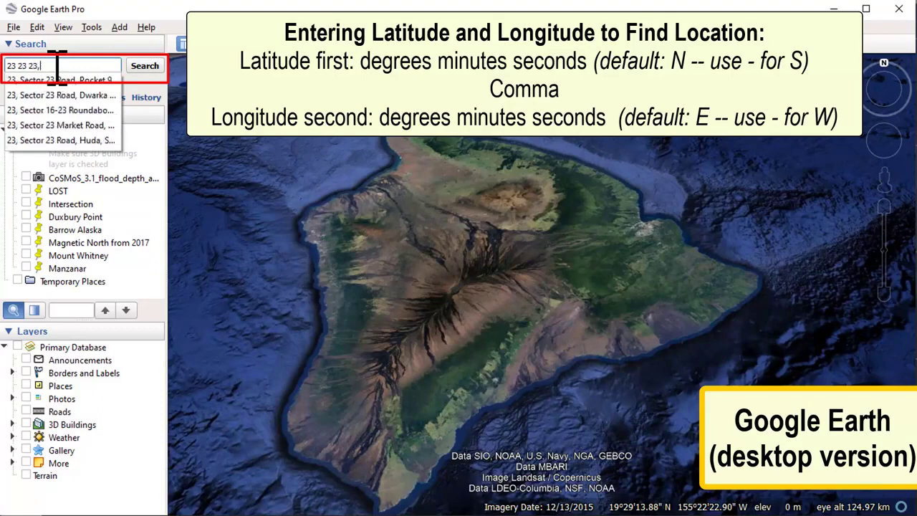
text( -54)
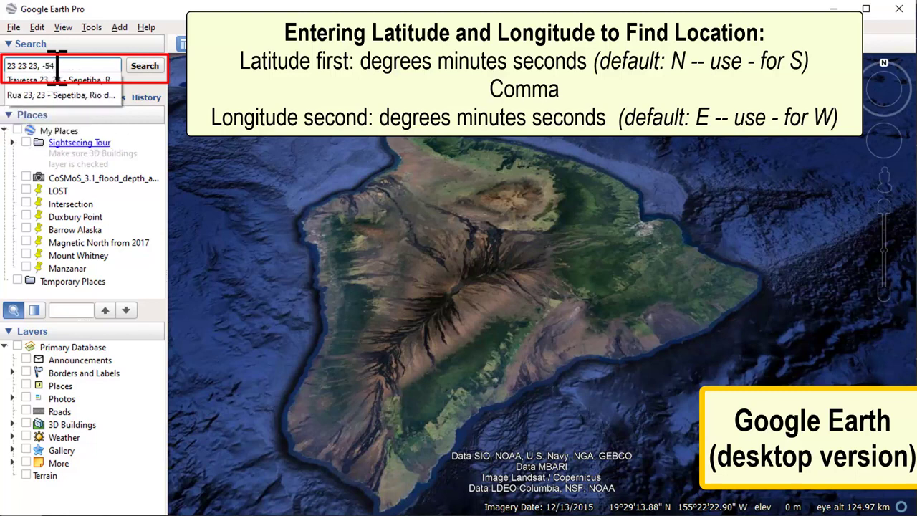
text( 54 54)
key(Return)
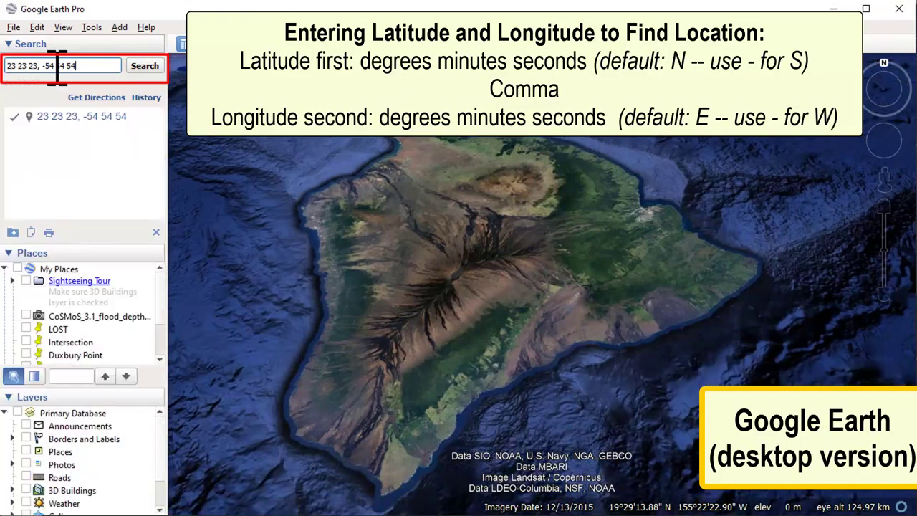